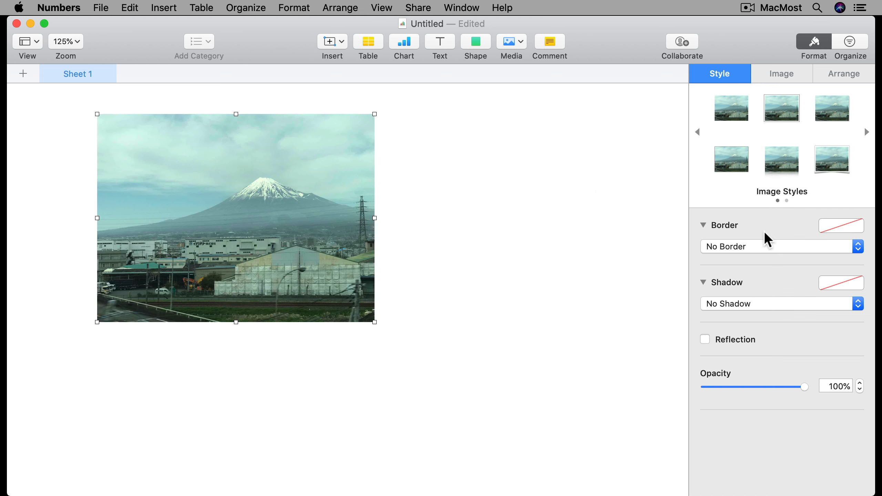
Try a picture frame border on the mountain photo and settle on a 2 pt black line border
{"action": "left_click", "coordinate": [759, 251]}
{"action": "left_click", "coordinate": [758, 258]}
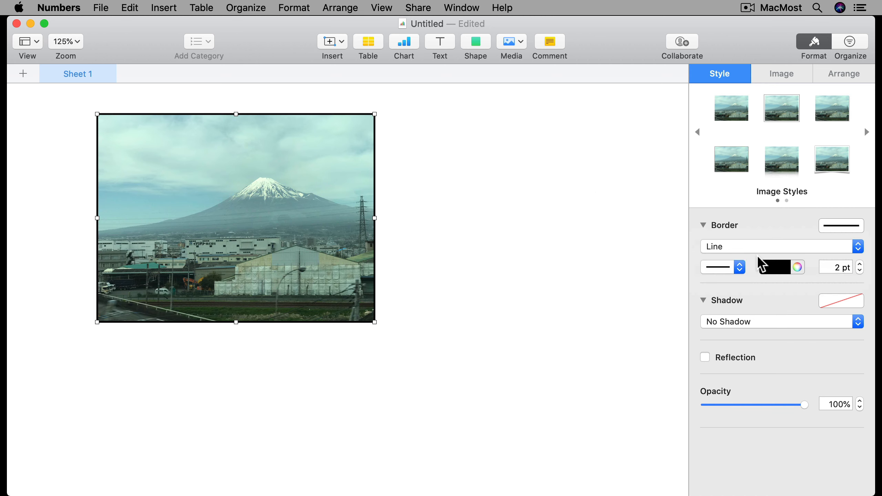
{"action": "left_click", "coordinate": [756, 249]}
{"action": "left_click", "coordinate": [752, 261]}
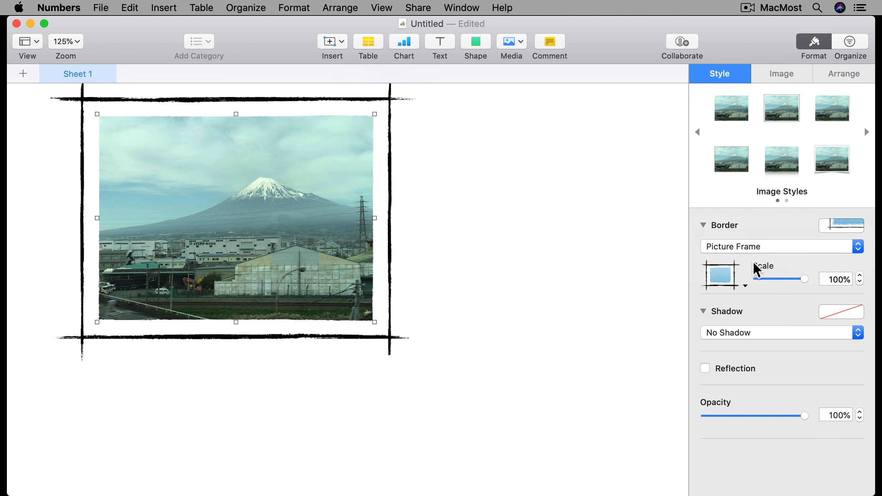
{"action": "left_click", "coordinate": [746, 245]}
{"action": "left_click", "coordinate": [745, 234]}
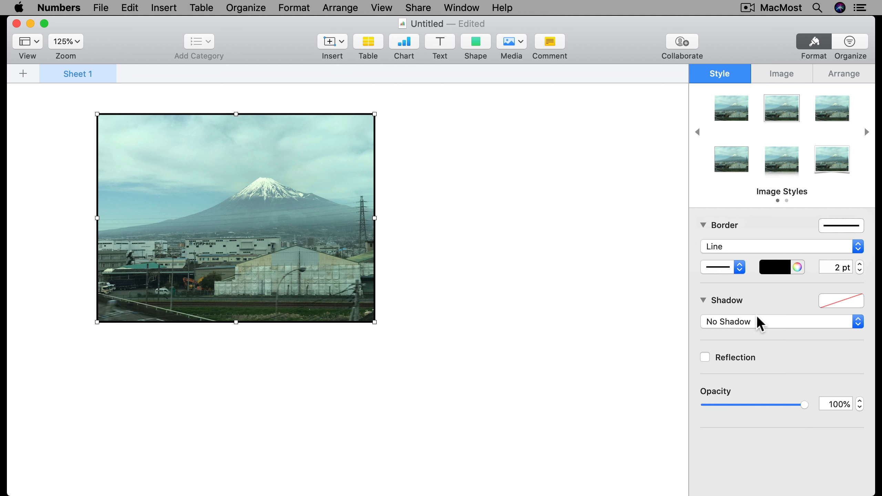
Add a drop shadow to the mountain photo and try its reflection, leaving the reflection off
{"action": "left_click", "coordinate": [746, 322]}
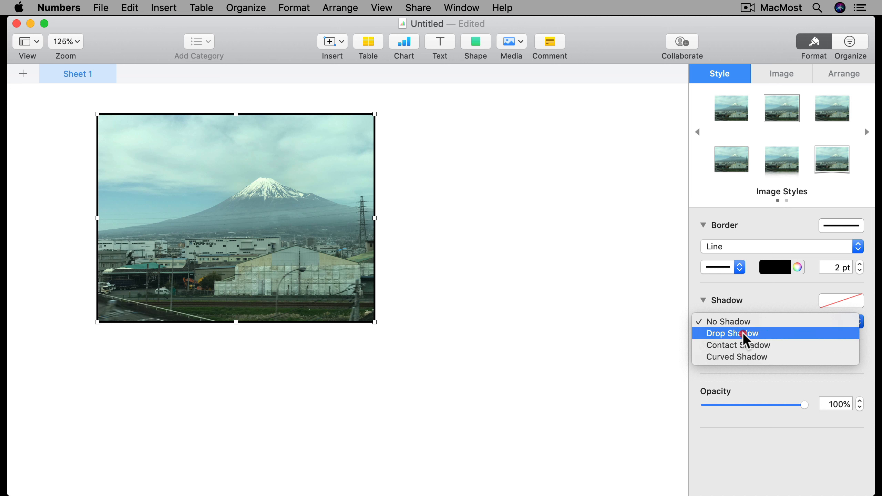
{"action": "left_click", "coordinate": [743, 332]}
{"action": "scroll", "coordinate": [730, 421], "scroll_direction": "down", "scroll_amount": 3}
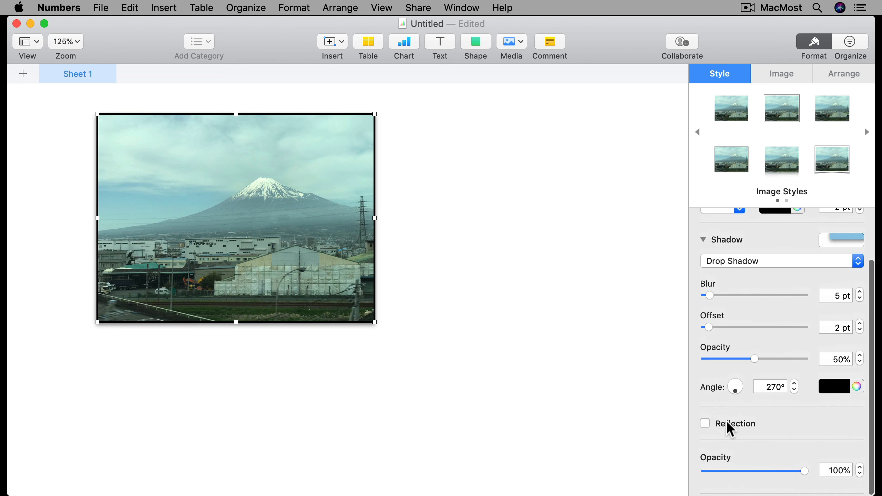
{"action": "left_click", "coordinate": [704, 423]}
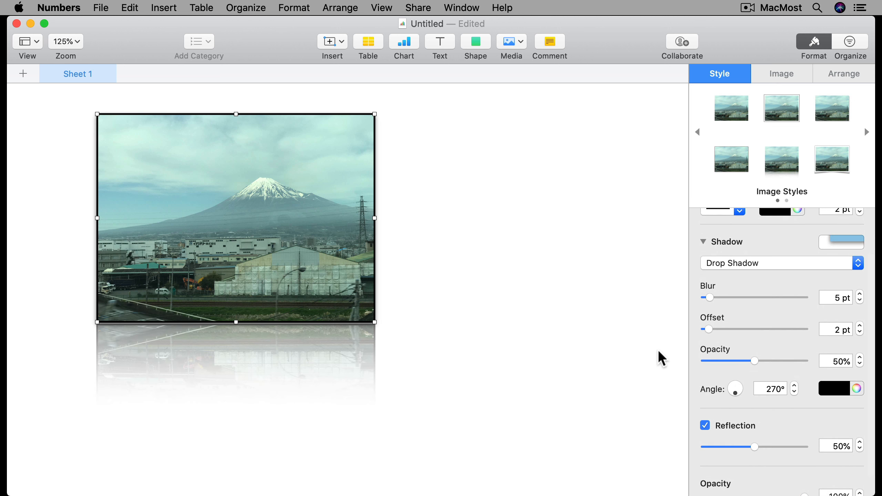
{"action": "left_click", "coordinate": [704, 423]}
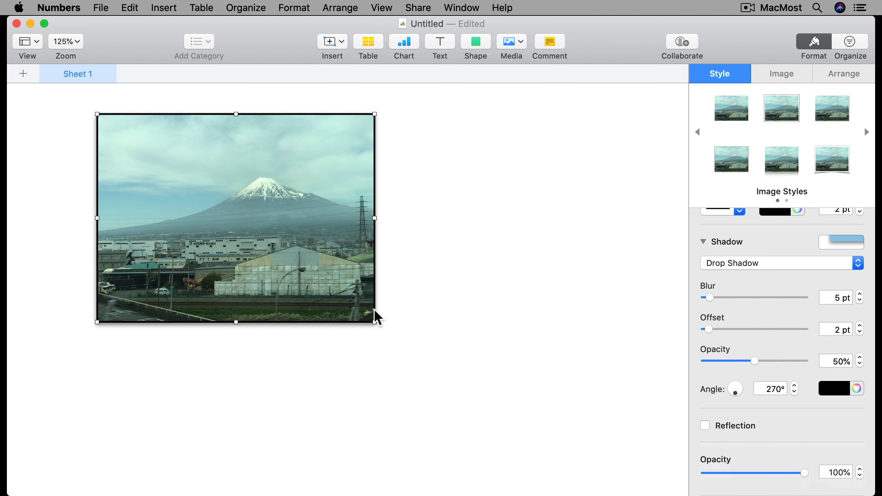
Scale down the mountain photo proportionally and move it toward the middle of the sheet
{"action": "left_click_drag", "start_coordinate": [373, 318], "coordinate": [326, 285]}
{"action": "left_click_drag", "start_coordinate": [257, 216], "coordinate": [450, 208]}
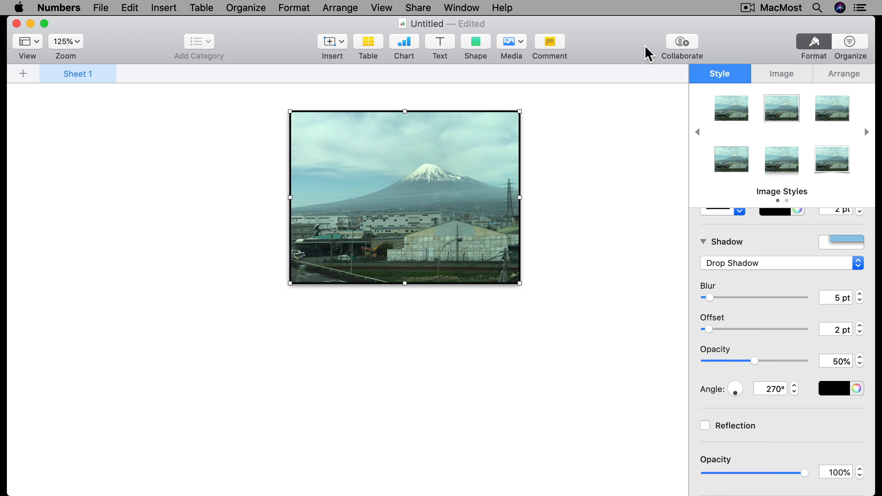
Bring the image file Apple.jpg from the desktop behind the window onto the sheet
{"action": "left_click_drag", "start_coordinate": [643, 49], "coordinate": [493, 39]}
{"action": "left_click_drag", "start_coordinate": [795, 156], "coordinate": [464, 222]}
{"action": "left_click_drag", "start_coordinate": [469, 59], "coordinate": [588, 54]}
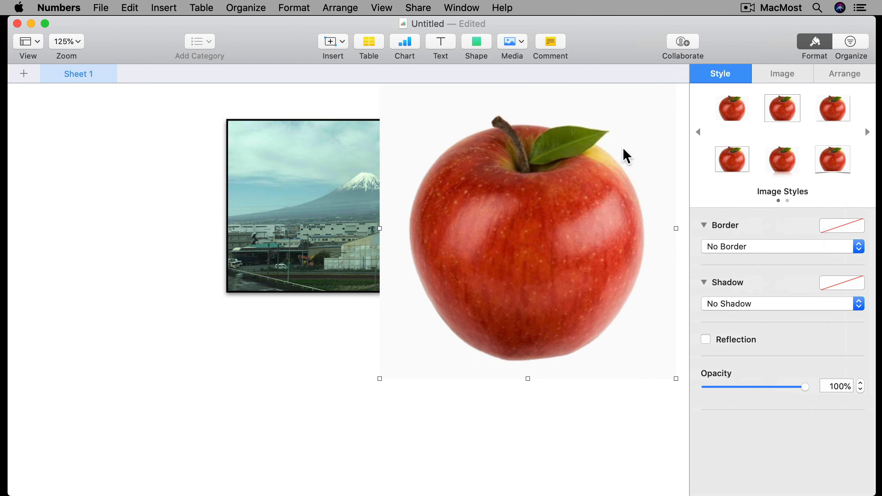
Scale the apple image down to slightly less than the photo's height and place it overlapping the photo's right edge
{"action": "left_click", "coordinate": [662, 371]}
{"action": "left_click", "coordinate": [552, 307]}
{"action": "left_click_drag", "start_coordinate": [674, 378], "coordinate": [565, 293]}
{"action": "left_click_drag", "start_coordinate": [455, 220], "coordinate": [330, 293]}
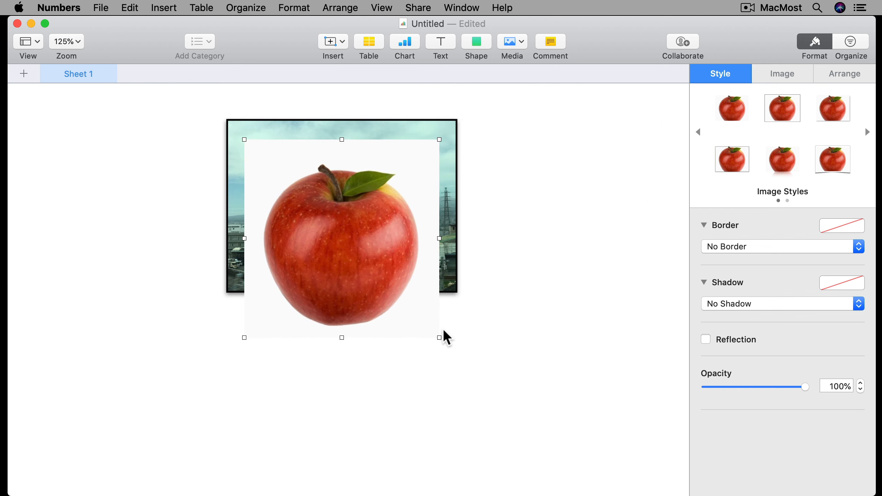
{"action": "left_click_drag", "start_coordinate": [439, 338], "coordinate": [409, 292]}
{"action": "left_click_drag", "start_coordinate": [362, 254], "coordinate": [553, 255]}
Make the apple's white background transparent with Instant Alpha and move the apple clear of the mountain photo
{"action": "left_click", "coordinate": [777, 71]}
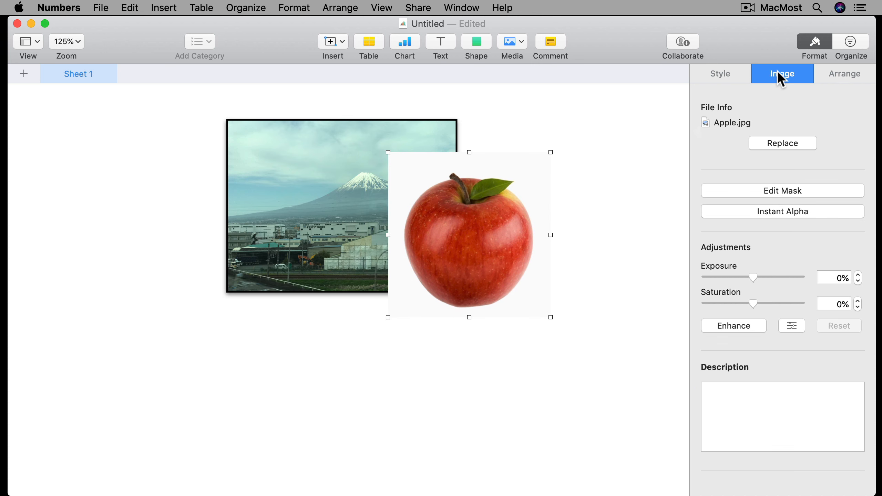
{"action": "left_click", "coordinate": [769, 208]}
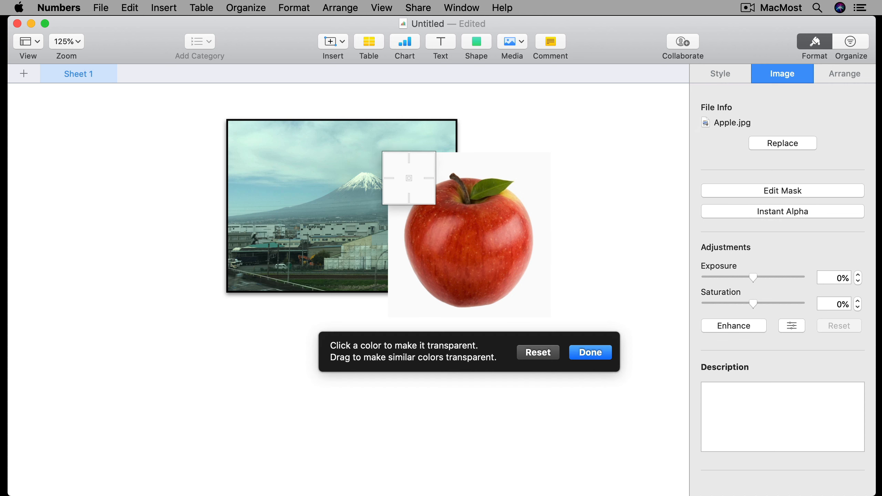
{"action": "left_click", "coordinate": [408, 177]}
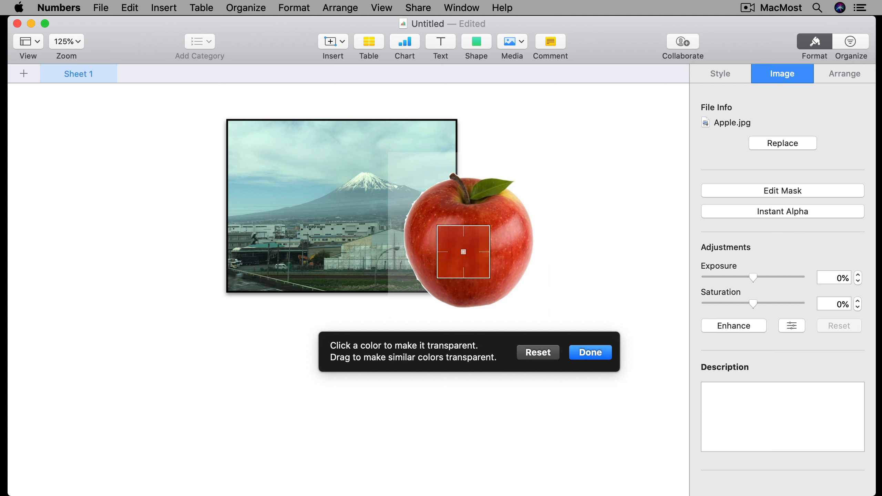
{"action": "left_click", "coordinate": [583, 354]}
{"action": "left_click_drag", "start_coordinate": [505, 278], "coordinate": [591, 262]}
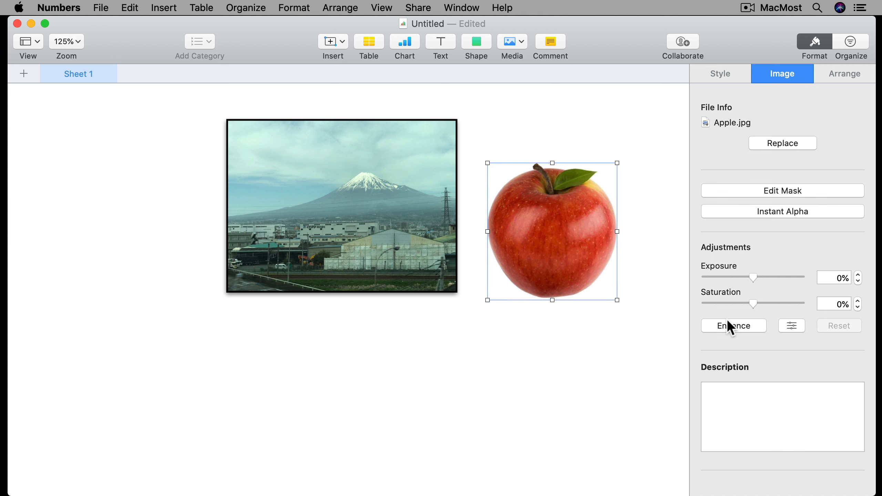
Enhance the mountain photo, and adjust its exposure to -12% and highlights to 72%
{"action": "left_click", "coordinate": [425, 228]}
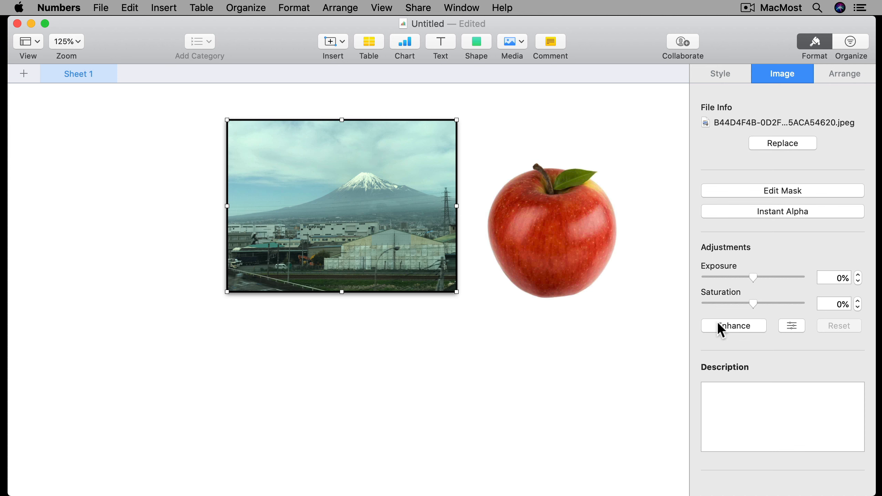
{"action": "left_click", "coordinate": [728, 325]}
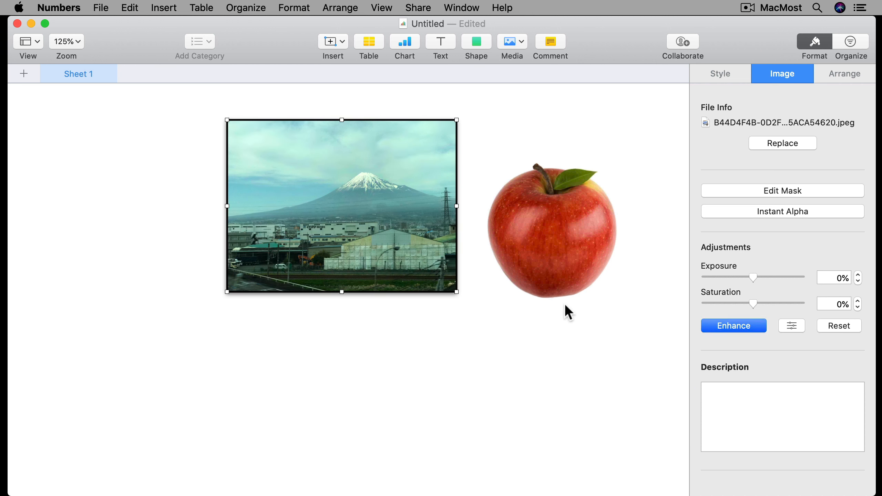
{"action": "left_click", "coordinate": [792, 326]}
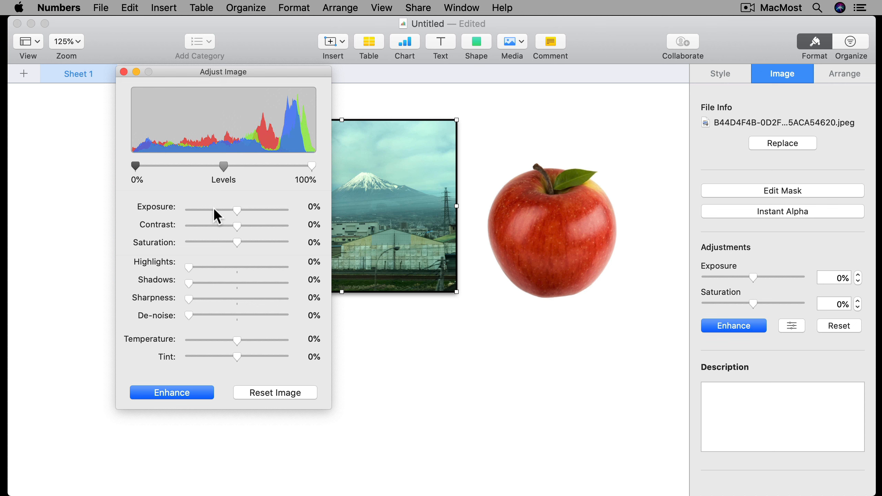
{"action": "mouse_move", "coordinate": [237, 209]}
{"action": "left_mouse_down"}
{"action": "mouse_move", "coordinate": [279, 209]}
{"action": "mouse_move", "coordinate": [159, 206]}
{"action": "mouse_move", "coordinate": [232, 211]}
{"action": "left_mouse_up"}
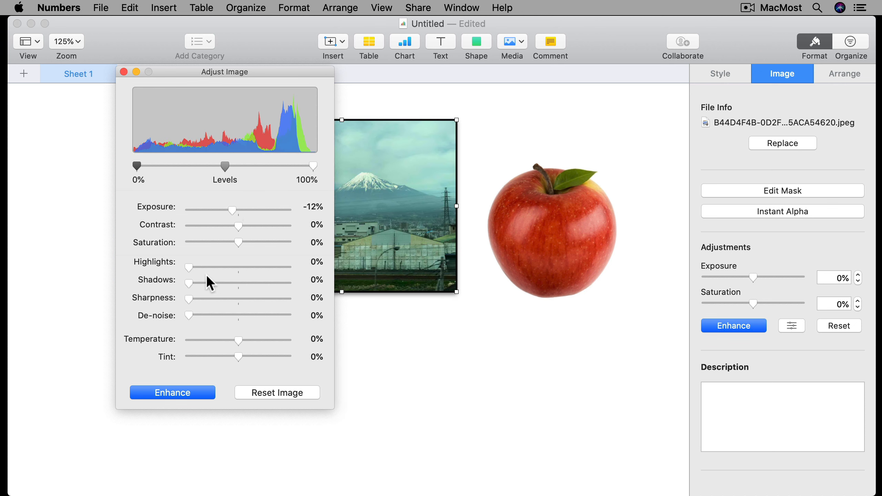
{"action": "left_click_drag", "start_coordinate": [188, 268], "coordinate": [260, 266]}
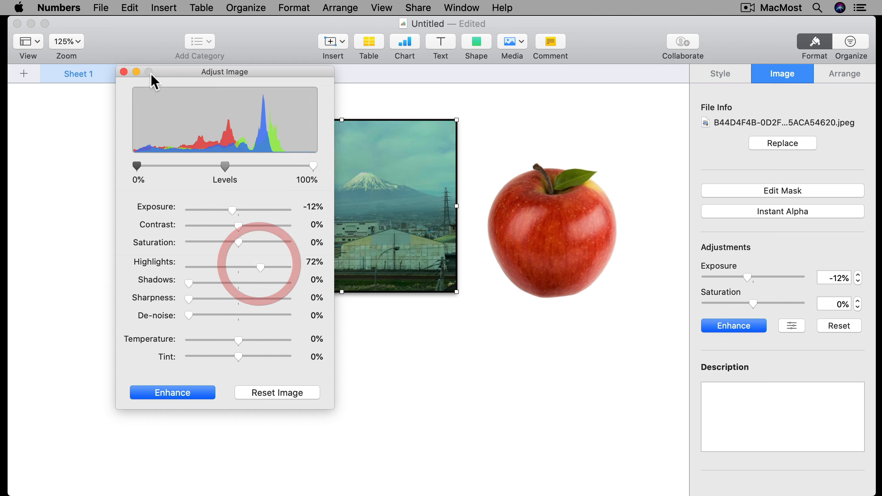
{"action": "left_click", "coordinate": [124, 72]}
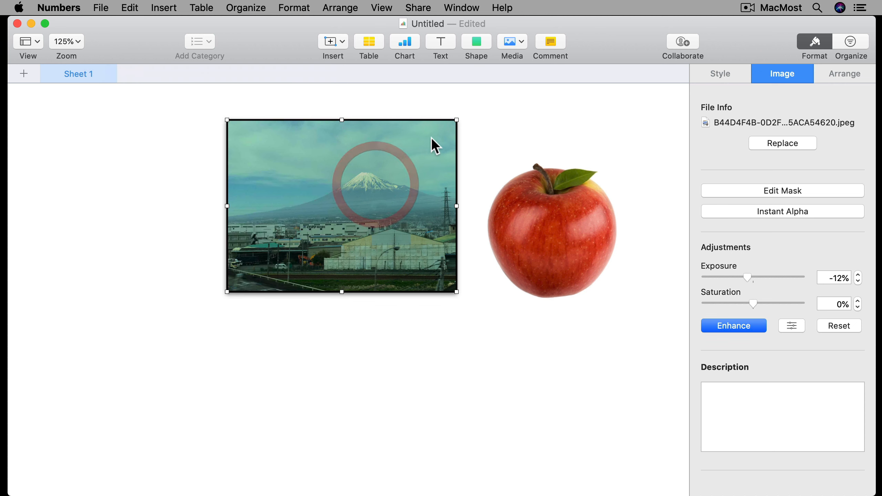
Move the mountain photo below the apple and insert a table with a header row and column, reduced to three columns
{"action": "left_click_drag", "start_coordinate": [360, 166], "coordinate": [432, 331]}
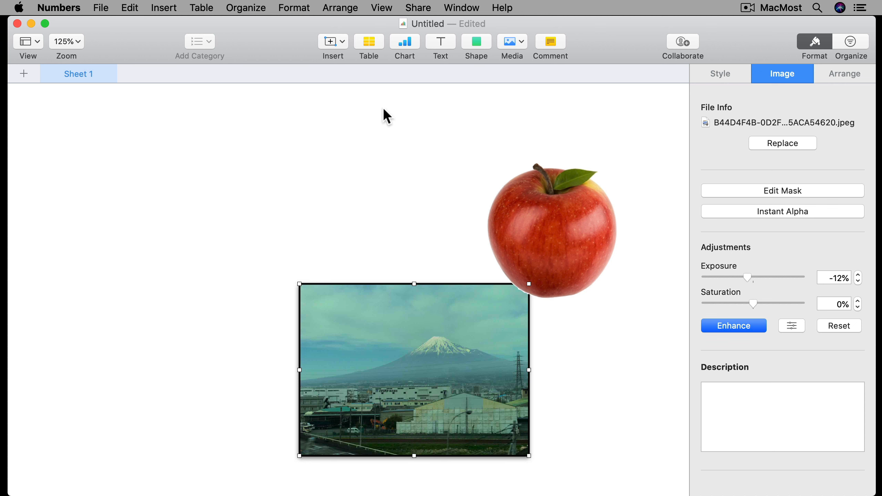
{"action": "left_click", "coordinate": [371, 40]}
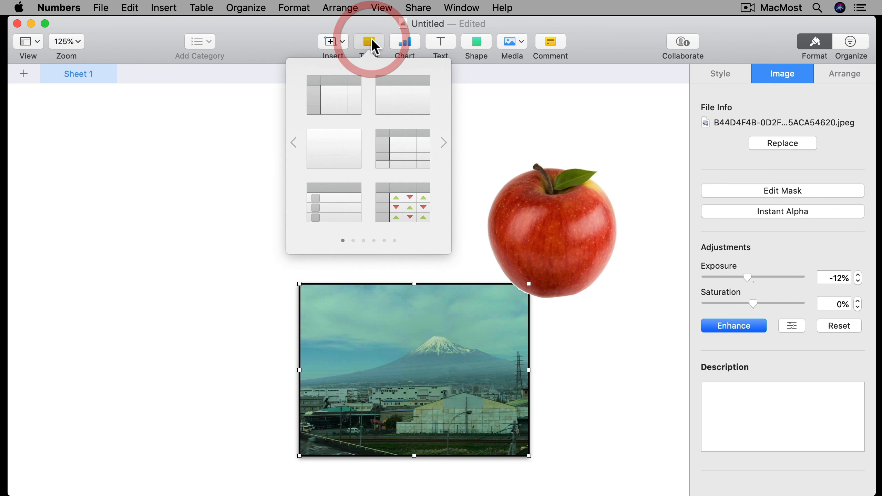
{"action": "left_click", "coordinate": [337, 98]}
{"action": "left_click_drag", "start_coordinate": [470, 273], "coordinate": [318, 275]}
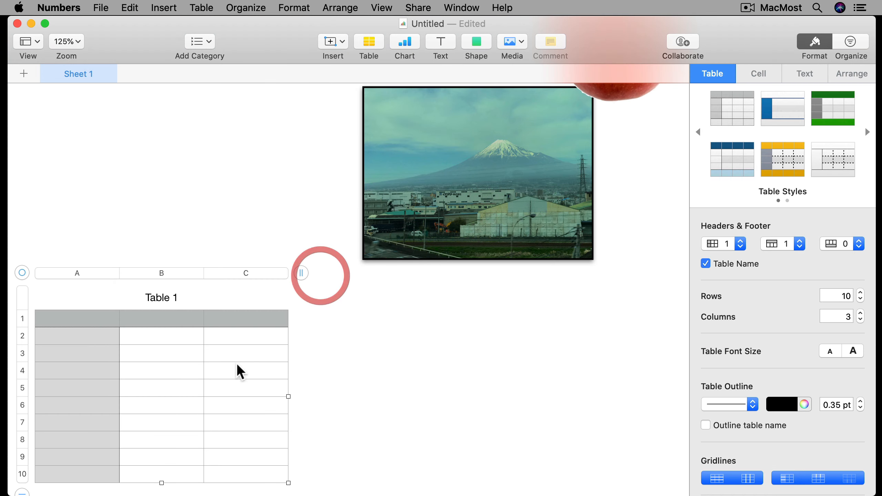
Move the table to X 34 pt, Y 45 pt, beside the images, and copy the apple image
{"action": "left_click_drag", "start_coordinate": [238, 368], "coordinate": [240, 189]}
{"action": "left_click_drag", "start_coordinate": [22, 273], "coordinate": [69, 95]}
{"action": "scroll", "coordinate": [142, 222], "scroll_direction": "up", "scroll_amount": 10}
{"action": "left_click", "coordinate": [595, 241]}
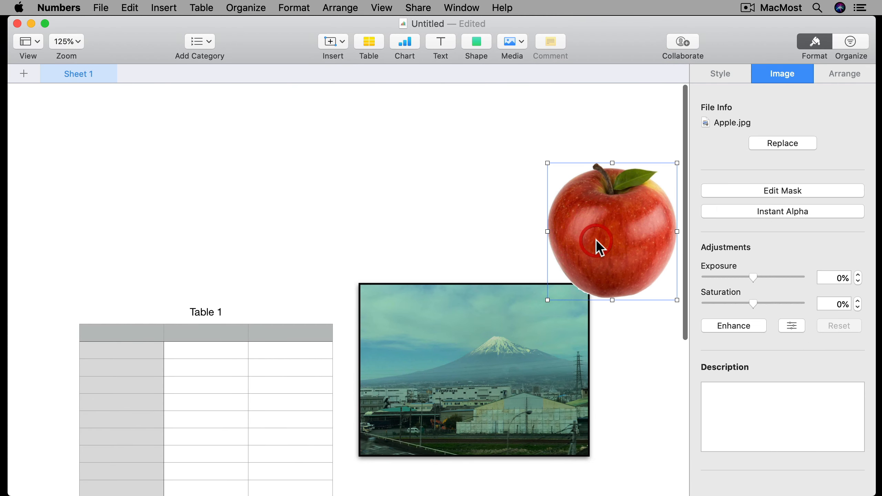
{"action": "left_click", "coordinate": [129, 346]}
{"action": "left_click_drag", "start_coordinate": [69, 285], "coordinate": [47, 112]}
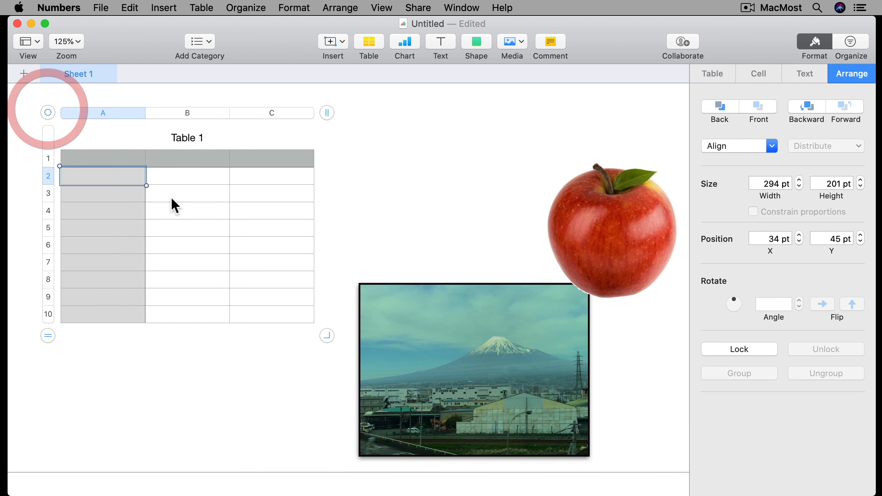
Paste the copied apple into cell B4 and examine the cell's fill settings
{"action": "left_click", "coordinate": [173, 205]}
{"action": "key", "text": "super+v"}
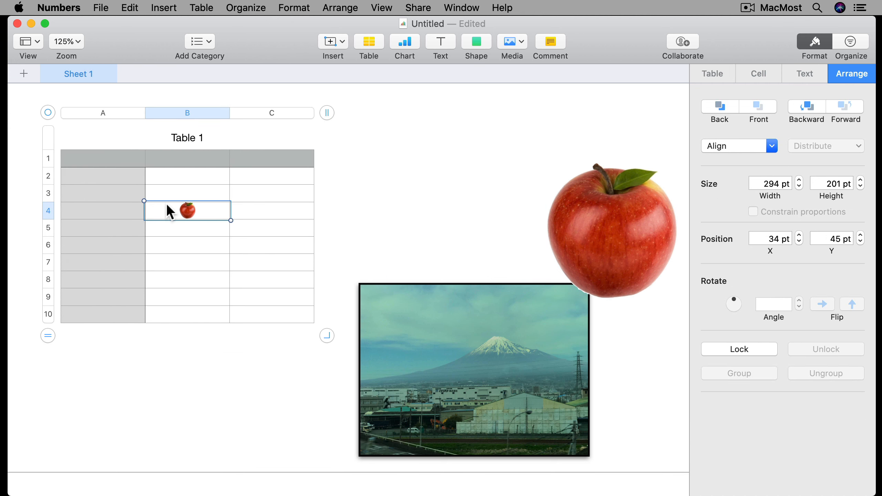
{"action": "left_click", "coordinate": [758, 74]}
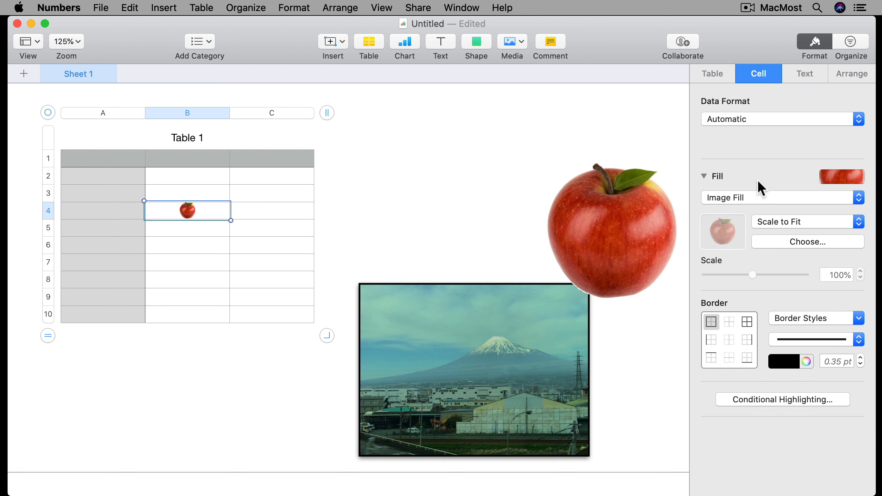
{"action": "left_click", "coordinate": [759, 199]}
{"action": "left_click", "coordinate": [759, 199]}
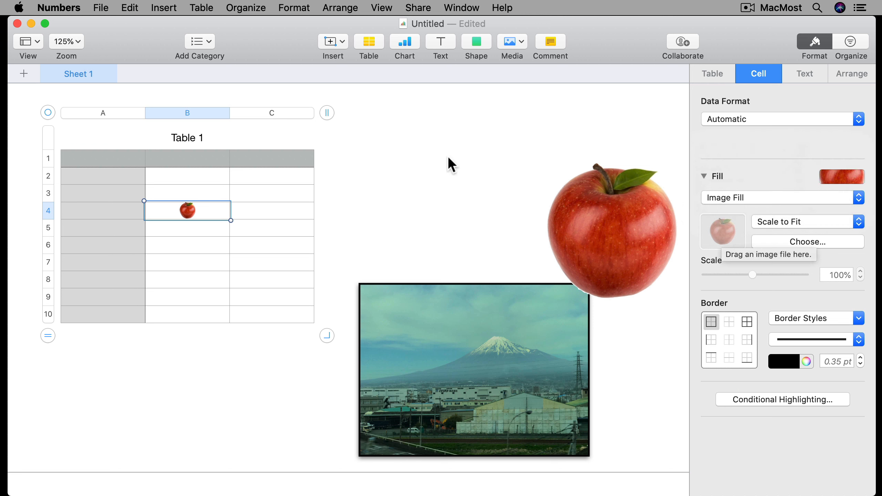
{"action": "left_click", "coordinate": [253, 214]}
{"action": "left_click", "coordinate": [193, 206]}
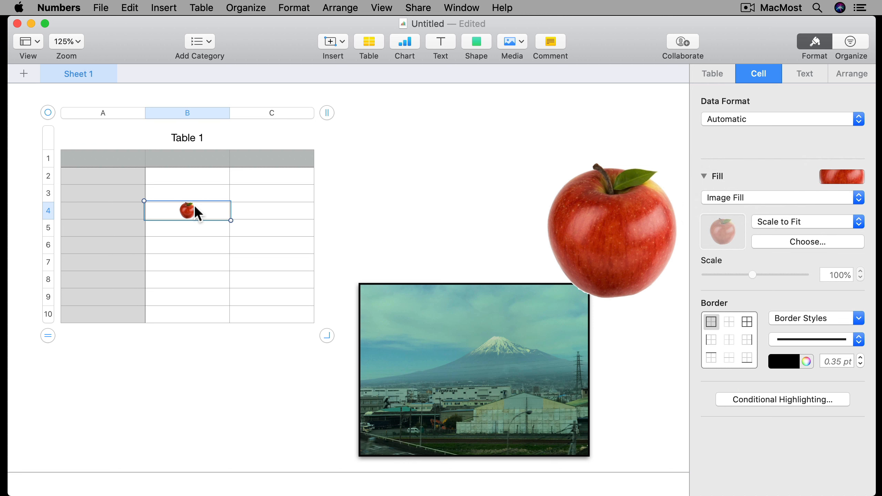
Give cell C4 an image fill with the apple picture, scaled to fit
{"action": "left_click", "coordinate": [263, 208]}
{"action": "left_click", "coordinate": [774, 199]}
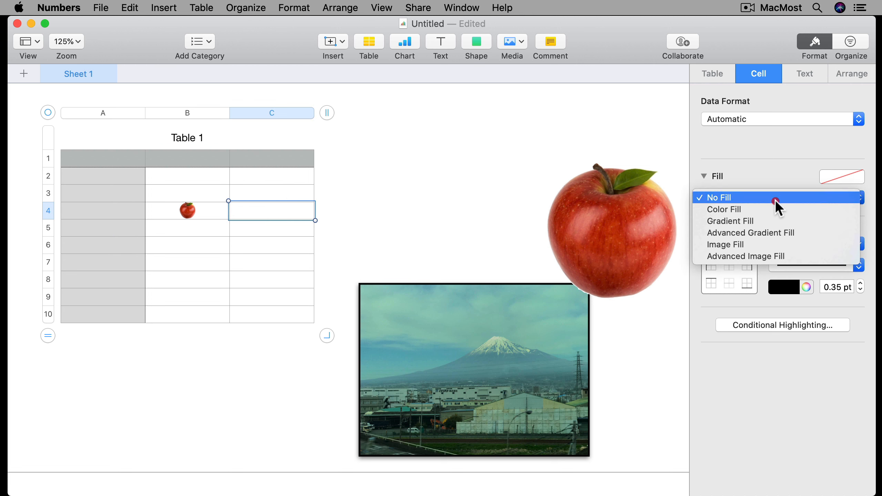
{"action": "left_click", "coordinate": [773, 244]}
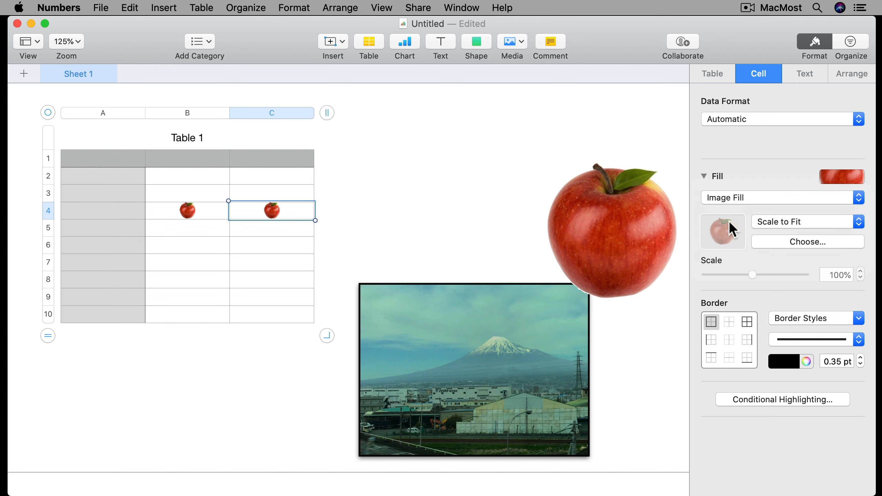
{"action": "left_click", "coordinate": [208, 212]}
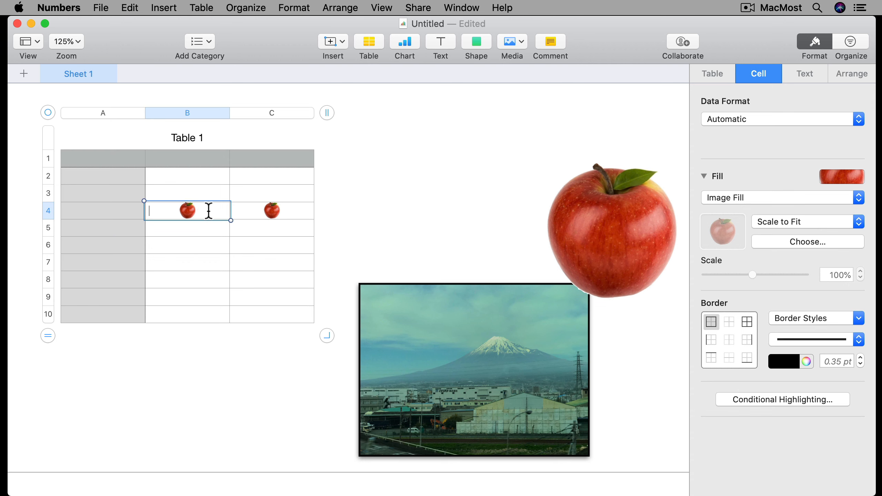
{"action": "type", "text": "676"}
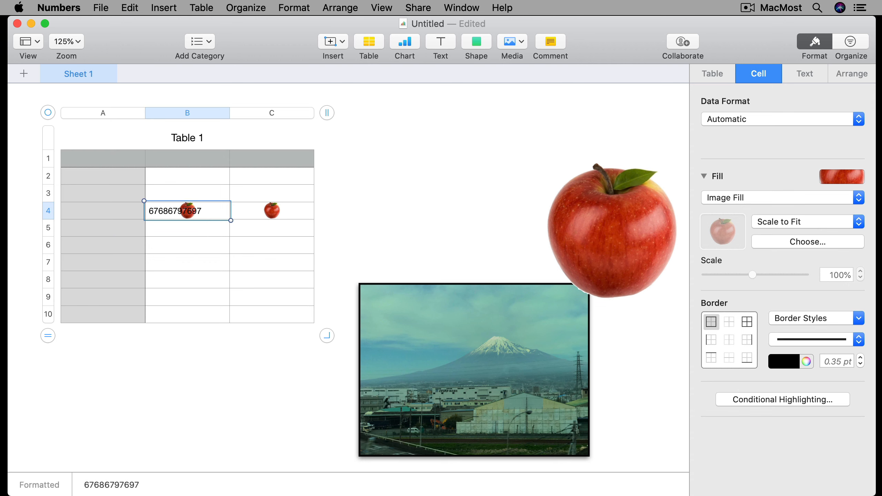
{"action": "type", "text": "86797697"}
{"action": "key", "text": "Return"}
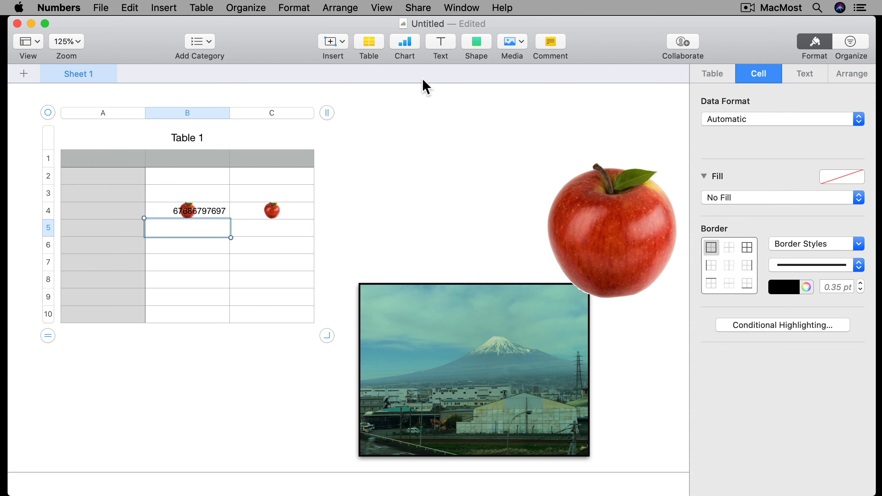
Insert a basic circle shape and place it in the empty area above the landscape photo
{"action": "left_click", "coordinate": [475, 43]}
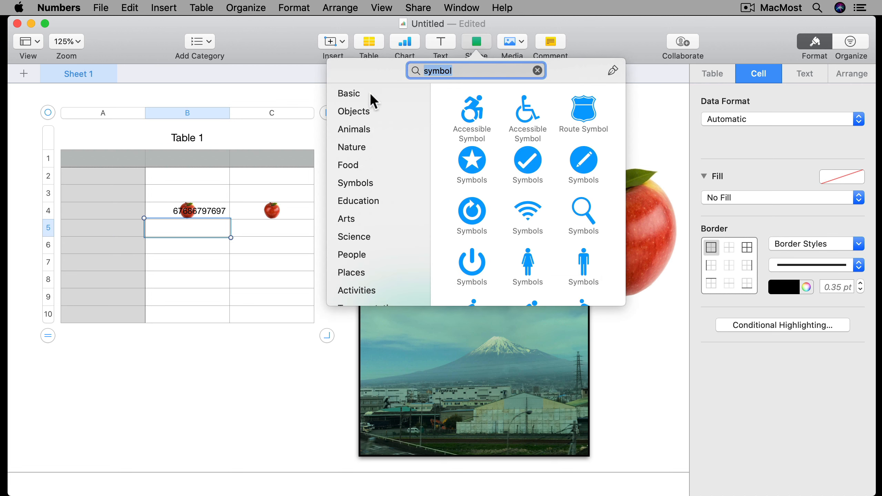
{"action": "left_click", "coordinate": [357, 91]}
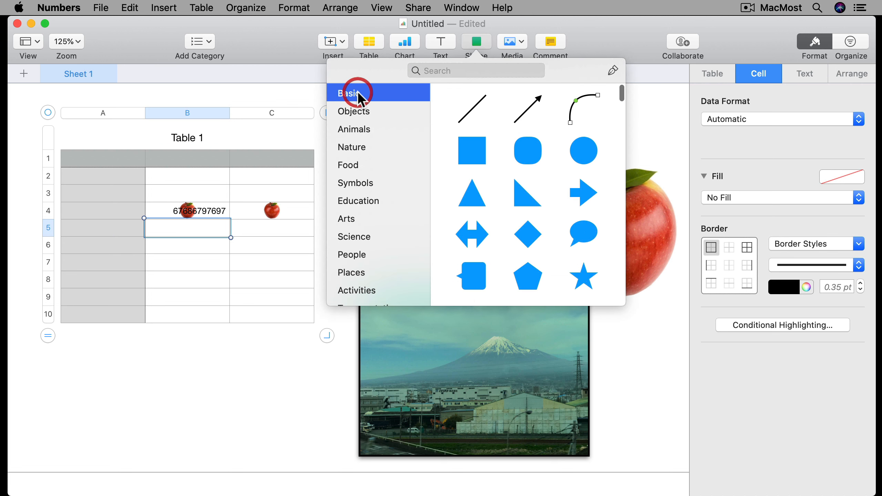
{"action": "left_click", "coordinate": [582, 154]}
{"action": "left_click_drag", "start_coordinate": [356, 287], "coordinate": [437, 189]}
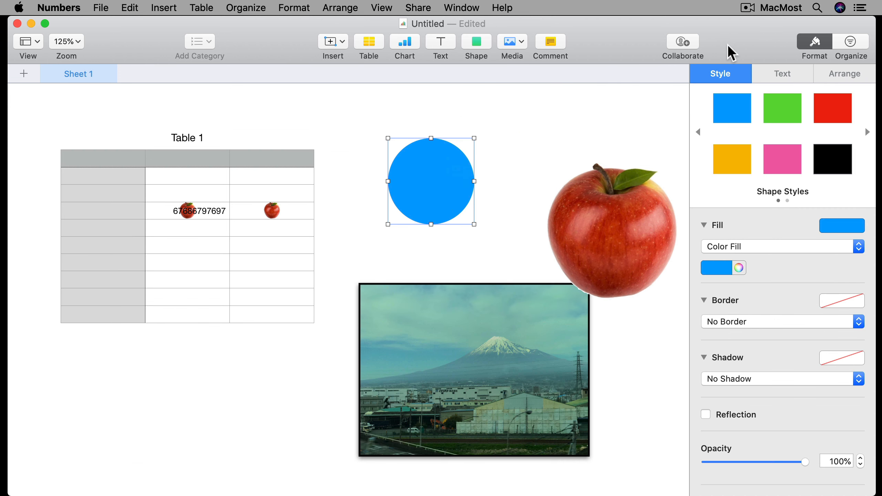
Fill the circle with Apple.jpg from the desktop so the picture is masked by the shape
{"action": "left_click_drag", "start_coordinate": [728, 44], "coordinate": [577, 44]}
{"action": "left_click_drag", "start_coordinate": [802, 174], "coordinate": [286, 195]}
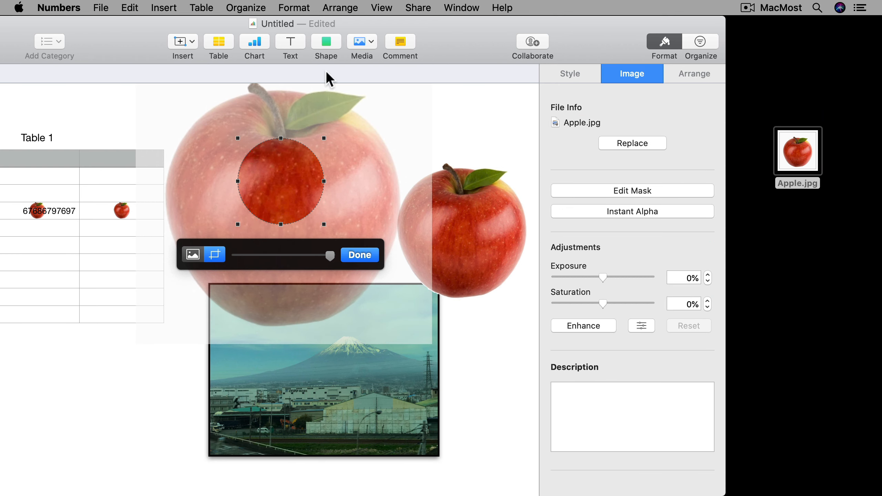
{"action": "left_click_drag", "start_coordinate": [436, 45], "coordinate": [584, 41]}
Scale the apple picture down inside its circular mask and reposition it so the whole apple fits within the circle
{"action": "left_click_drag", "start_coordinate": [473, 256], "coordinate": [410, 257]}
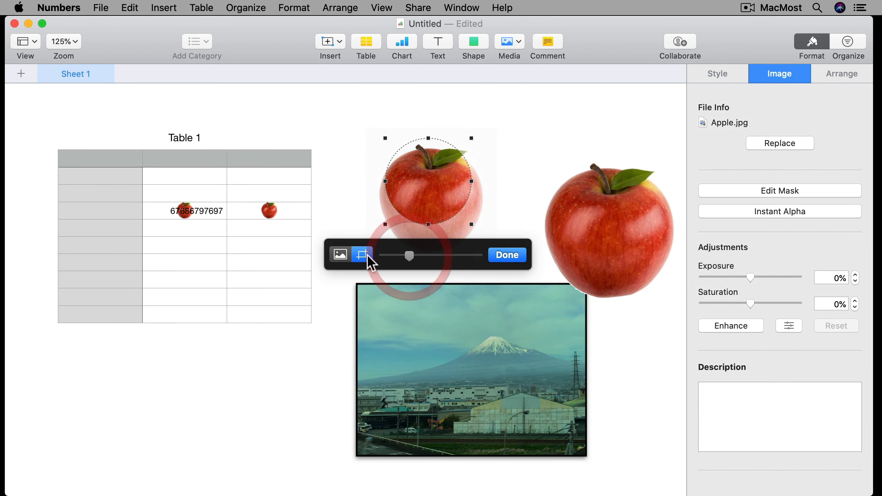
{"action": "left_click", "coordinate": [340, 254]}
{"action": "left_click_drag", "start_coordinate": [417, 197], "coordinate": [415, 179]}
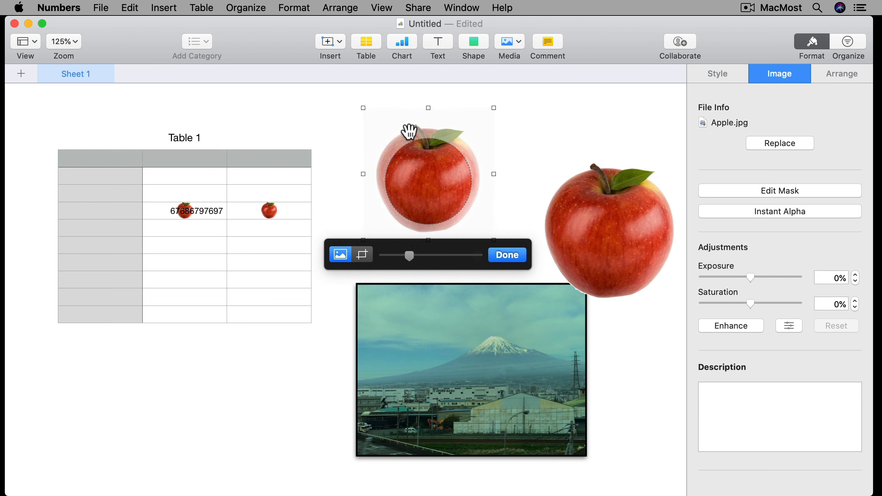
{"action": "left_click_drag", "start_coordinate": [411, 256], "coordinate": [384, 256]}
{"action": "left_click_drag", "start_coordinate": [415, 173], "coordinate": [437, 182]}
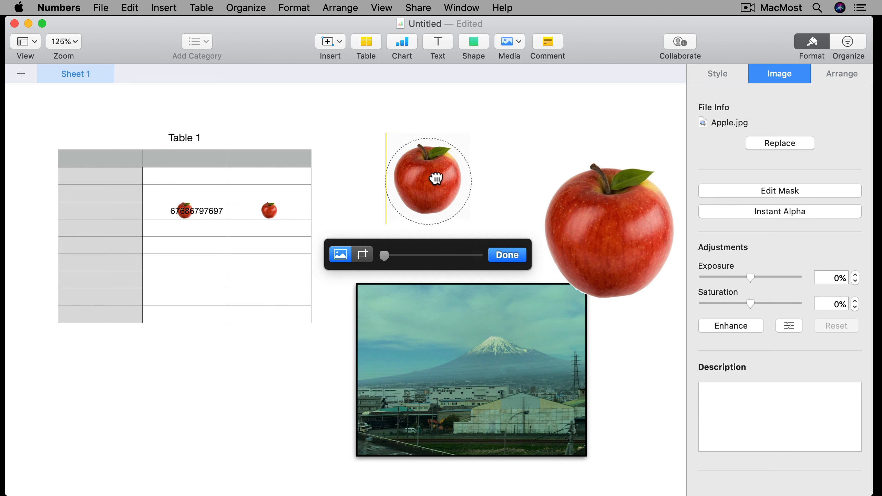
{"action": "left_click", "coordinate": [507, 255]}
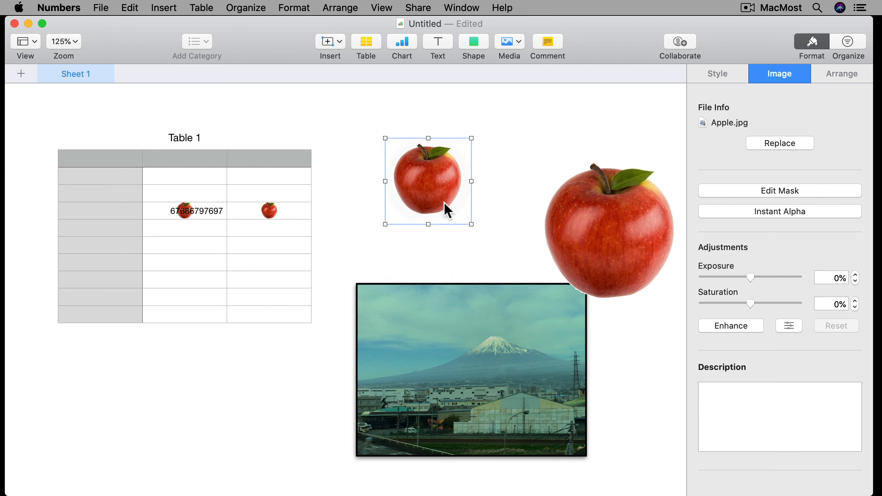
Enlarge the apple picture inside its mask until it fills the circle, and move the masked image below the table
{"action": "left_click", "coordinate": [438, 371]}
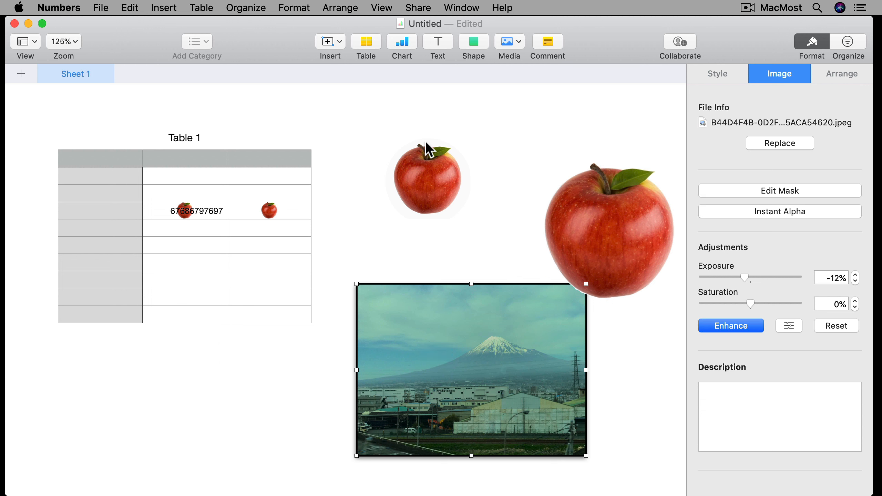
{"action": "double_click", "coordinate": [430, 182]}
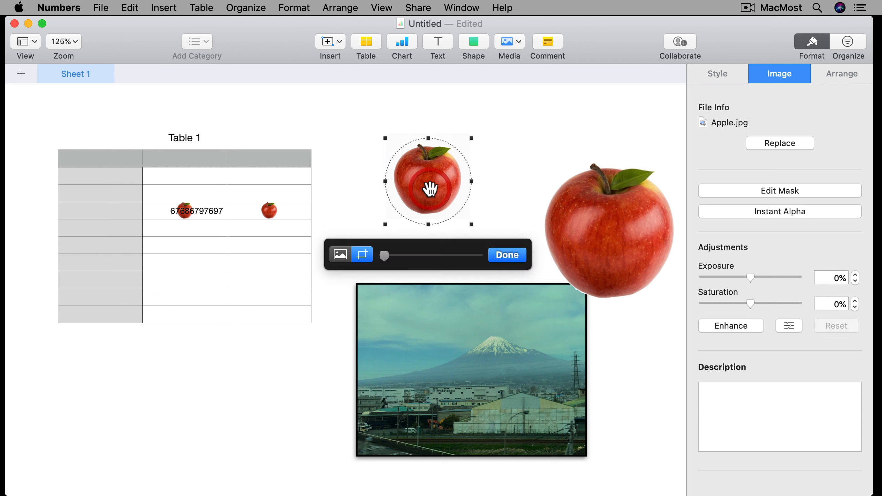
{"action": "left_click_drag", "start_coordinate": [391, 257], "coordinate": [409, 256]}
{"action": "left_click", "coordinate": [507, 255]}
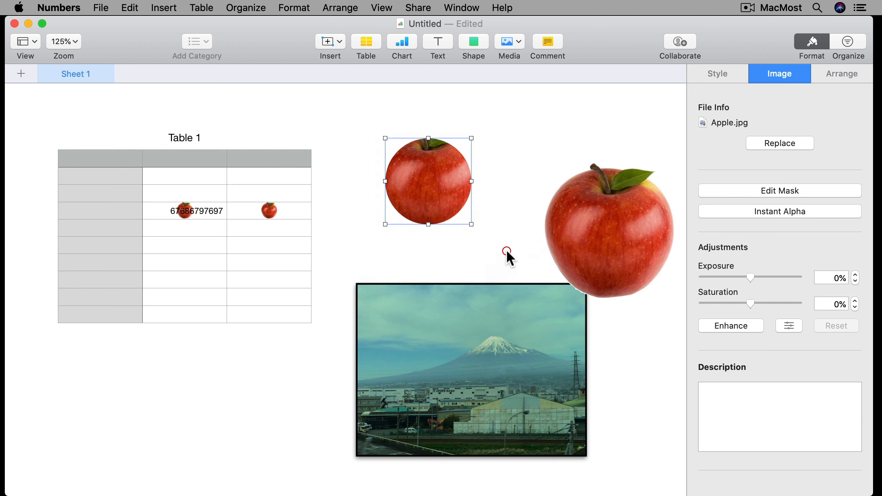
{"action": "left_click", "coordinate": [506, 249]}
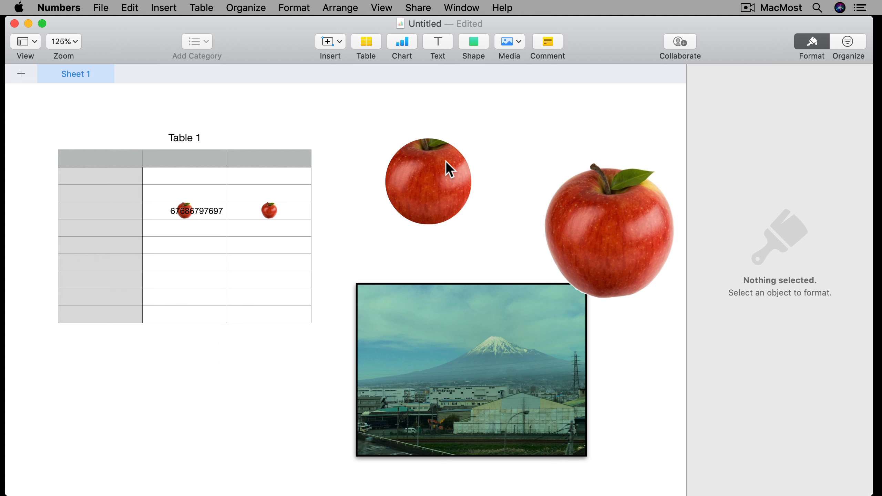
{"action": "left_click_drag", "start_coordinate": [446, 147], "coordinate": [154, 398]}
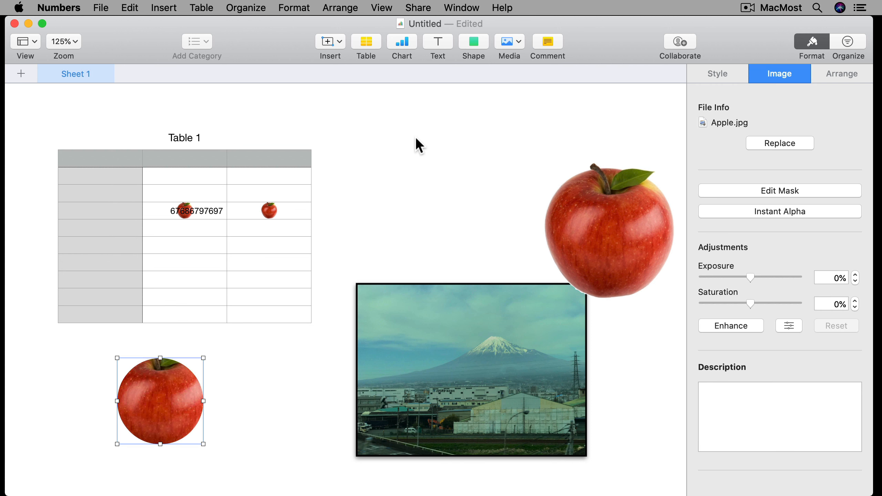
Insert an empty image gallery and look at its file chooser without adding any file
{"action": "left_click", "coordinate": [507, 43]}
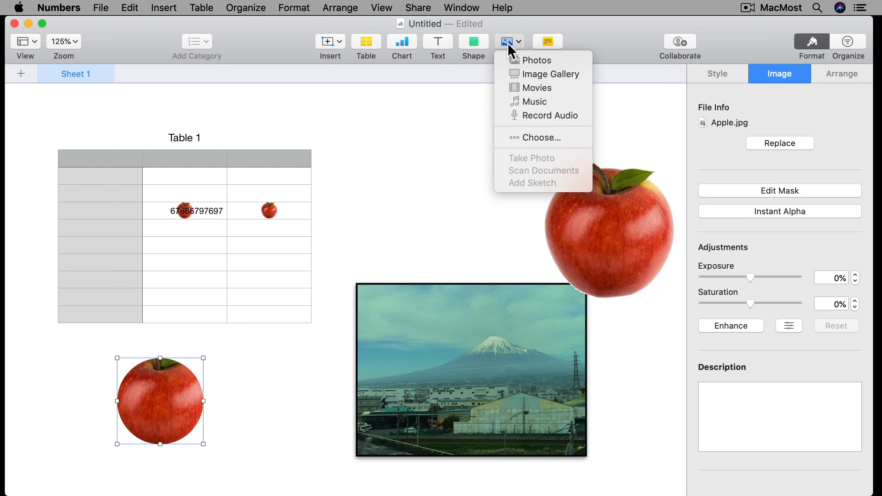
{"action": "left_click", "coordinate": [525, 74]}
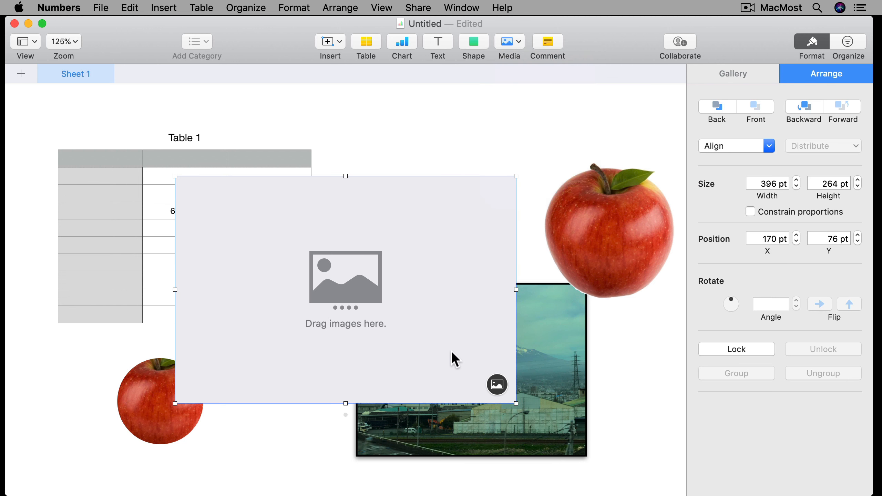
{"action": "left_click", "coordinate": [496, 384]}
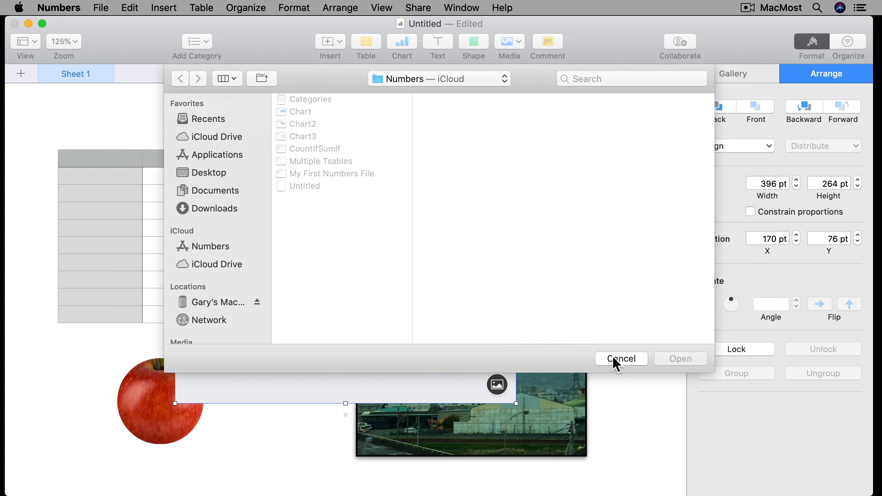
{"action": "left_click", "coordinate": [616, 364]}
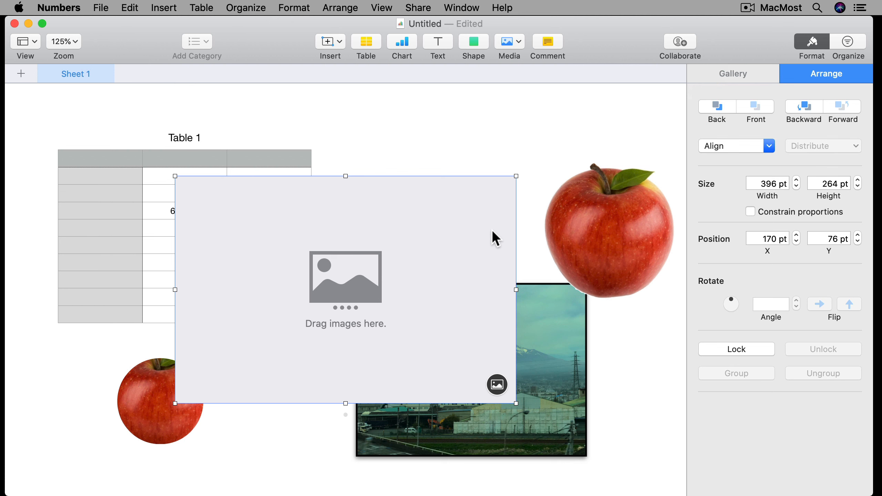
Add all the JPG pictures from the desktop's Pics folder to the image gallery
{"action": "left_click_drag", "start_coordinate": [627, 47], "coordinate": [467, 48]}
{"action": "left_click", "coordinate": [833, 47]}
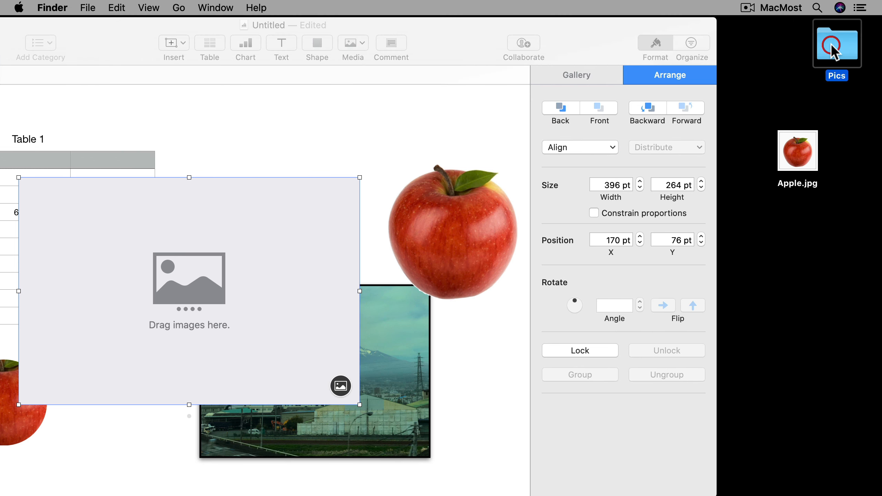
{"action": "double_click", "coordinate": [833, 47]}
{"action": "left_click_drag", "start_coordinate": [437, 126], "coordinate": [608, 132]}
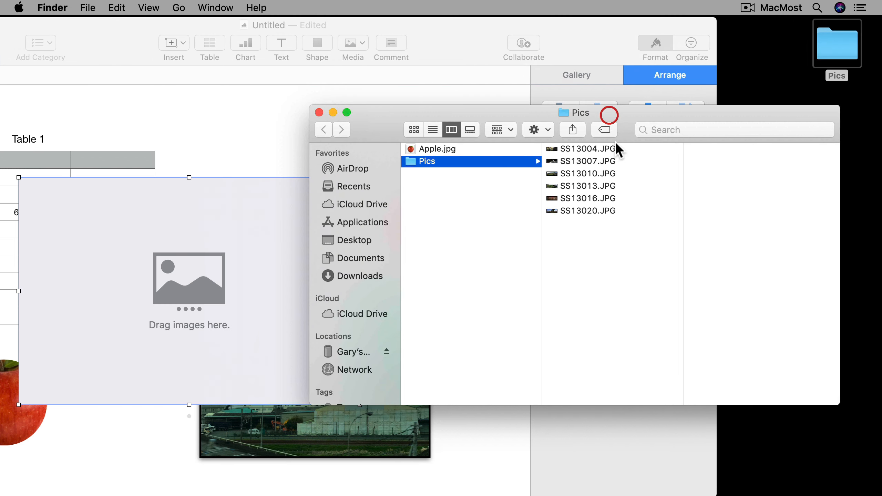
{"action": "left_click_drag", "start_coordinate": [613, 231], "coordinate": [146, 262]}
{"action": "left_click", "coordinate": [442, 36]}
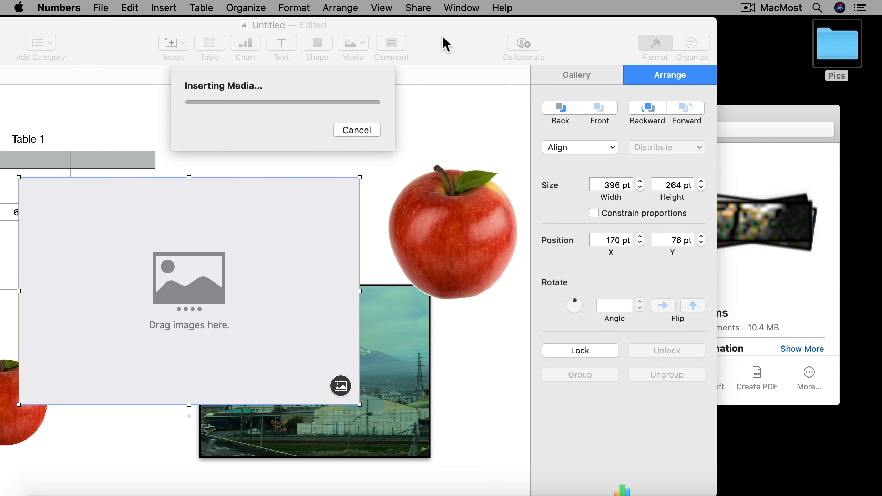
{"action": "left_click_drag", "start_coordinate": [434, 34], "coordinate": [583, 29]}
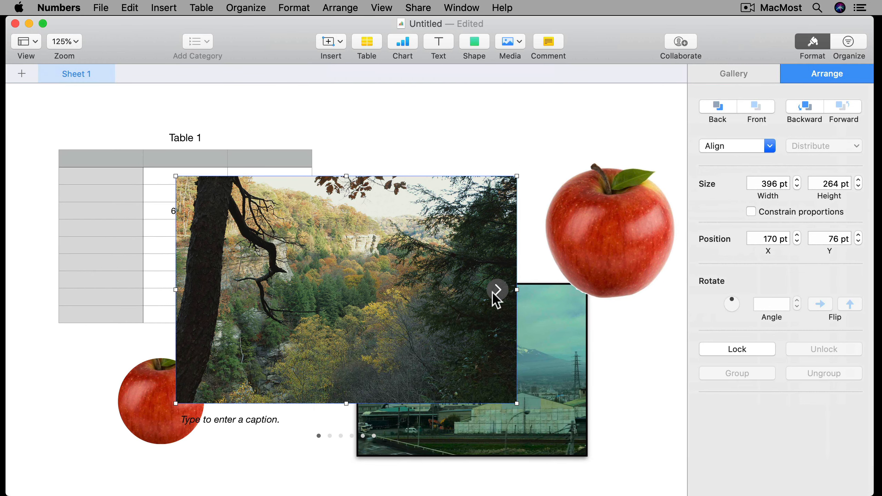
Move the image gallery to X 181 pt, Y 0 pt and page through its pictures to the last one
{"action": "left_click_drag", "start_coordinate": [427, 276], "coordinate": [438, 207]}
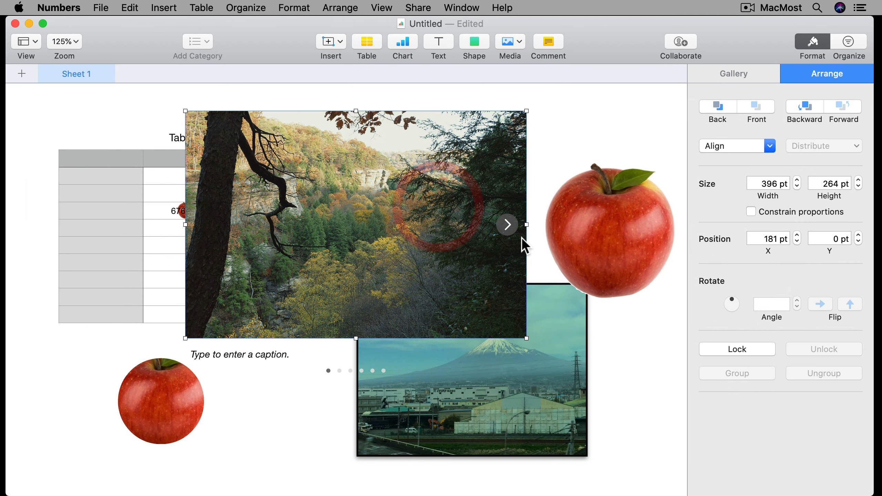
{"action": "left_click", "coordinate": [507, 224]}
{"action": "left_click", "coordinate": [507, 224]}
{"action": "left_click", "coordinate": [507, 224]}
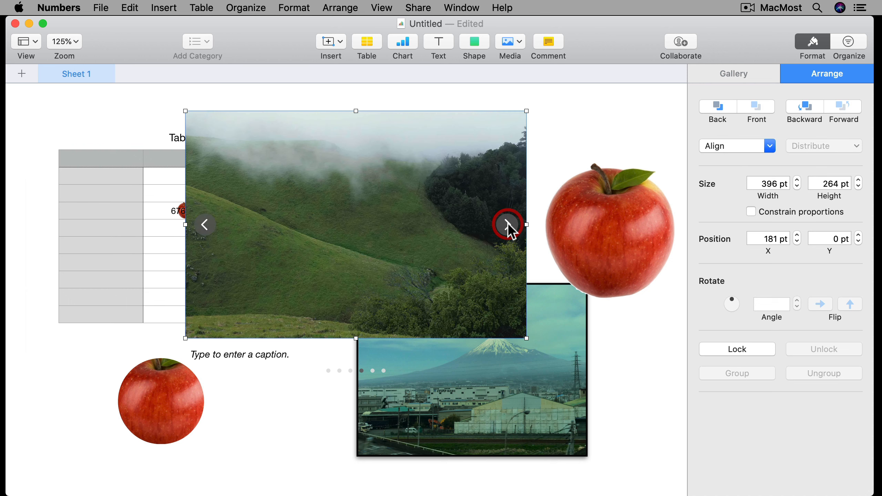
{"action": "left_click", "coordinate": [508, 223]}
{"action": "left_click", "coordinate": [508, 224]}
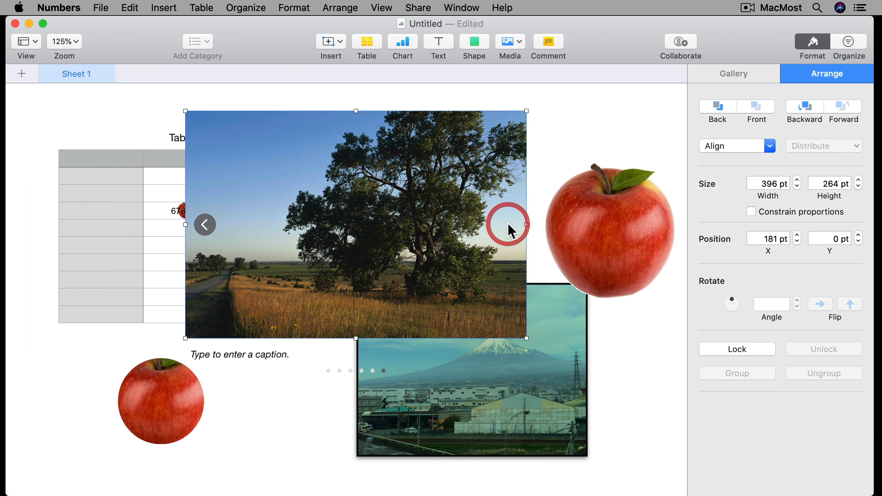
Reorder the gallery's images so that SS13010.JPG comes directly before SS13007.JPG
{"action": "left_click", "coordinate": [737, 74]}
{"action": "left_click", "coordinate": [740, 222]}
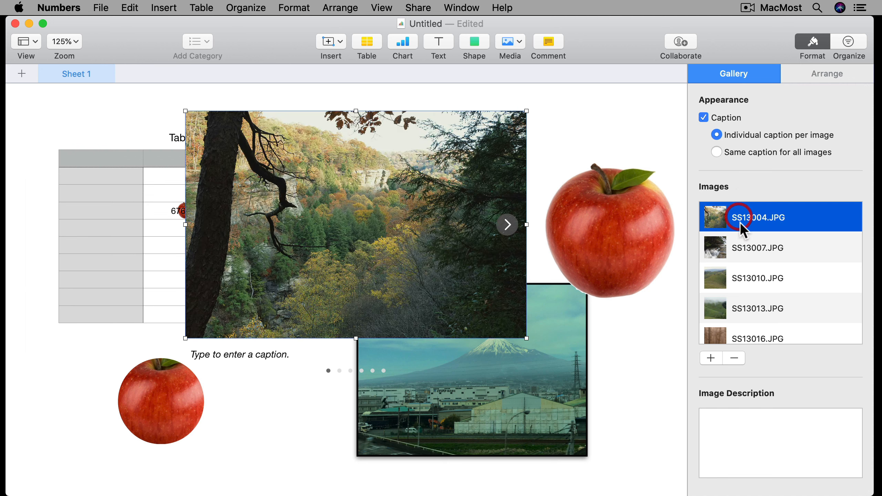
{"action": "left_click", "coordinate": [744, 256]}
{"action": "left_click_drag", "start_coordinate": [744, 278], "coordinate": [742, 233]}
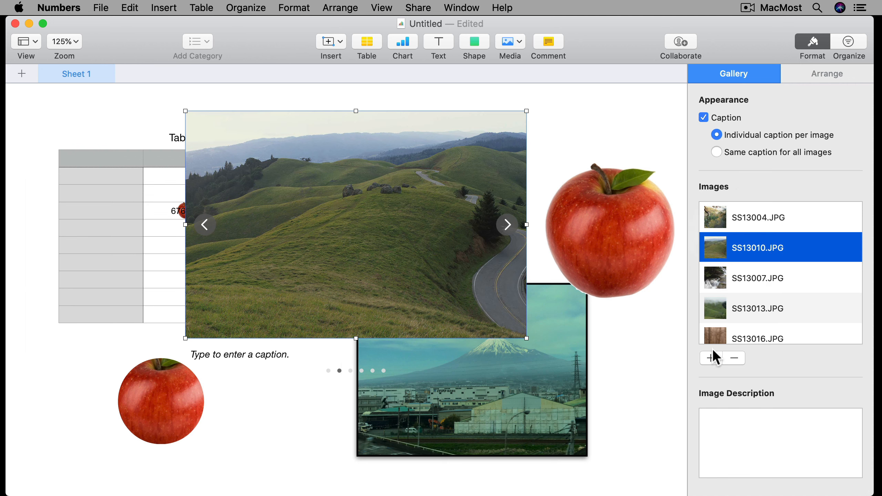
Give the gallery image SS13004.JPG the image description "This"
{"action": "left_click", "coordinate": [737, 219]}
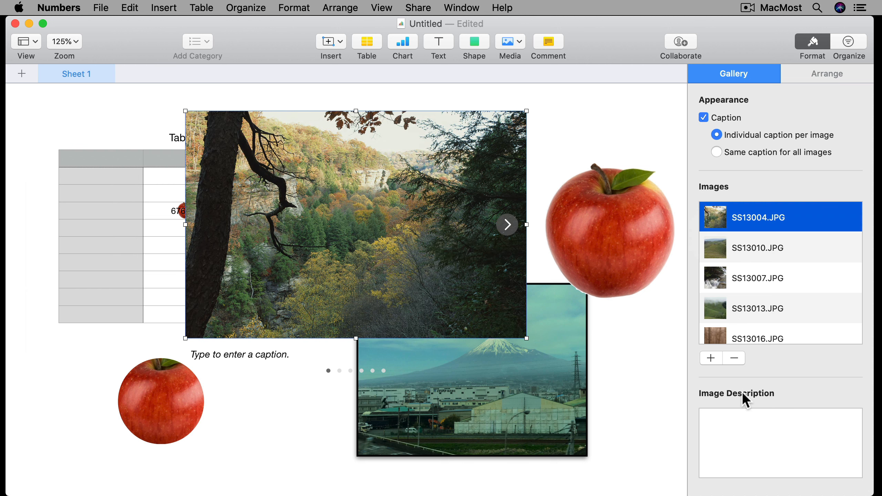
{"action": "left_click", "coordinate": [746, 425]}
{"action": "type", "text": "Th"}
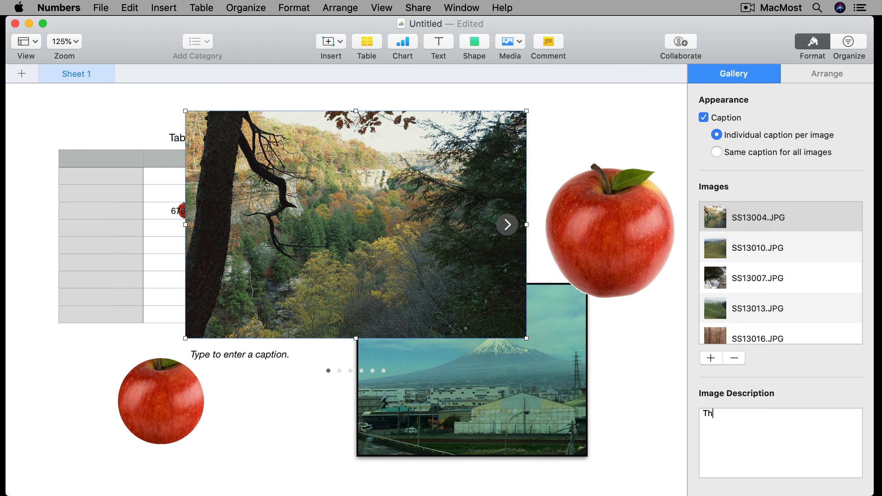
{"action": "type", "text": "is"}
{"action": "key", "text": "Return"}
Enter "Caption 1" as the caption of the gallery's first image
{"action": "left_click", "coordinate": [254, 358]}
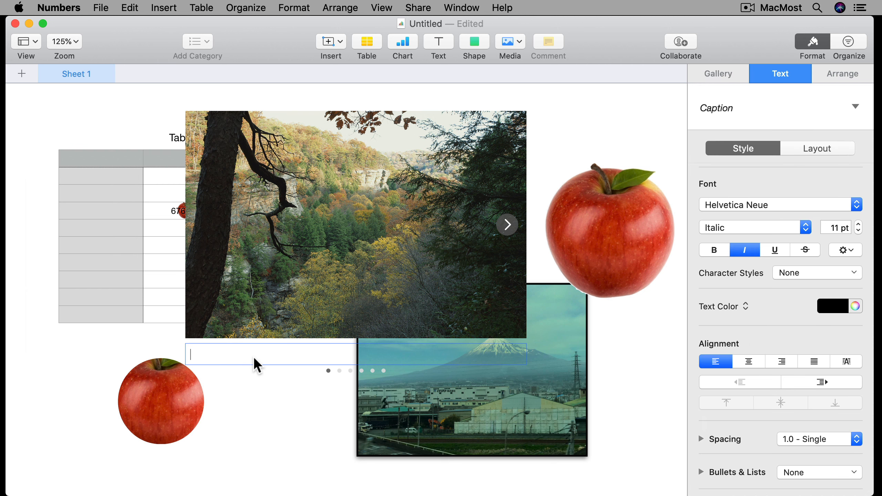
{"action": "type", "text": "Caption 1"}
{"action": "key", "text": "Return"}
{"action": "key", "text": "BackSpace"}
Page back and forth through the gallery to compare the individual captions of its images
{"action": "left_click", "coordinate": [508, 222]}
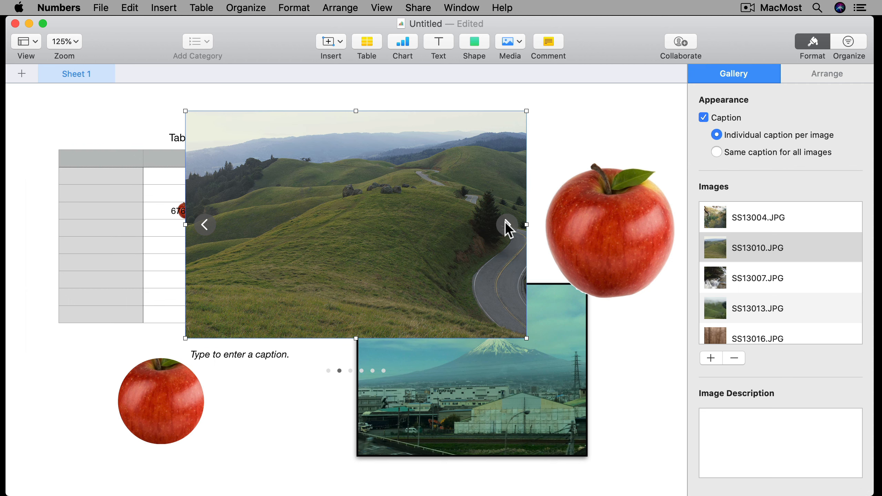
{"action": "left_click", "coordinate": [203, 223]}
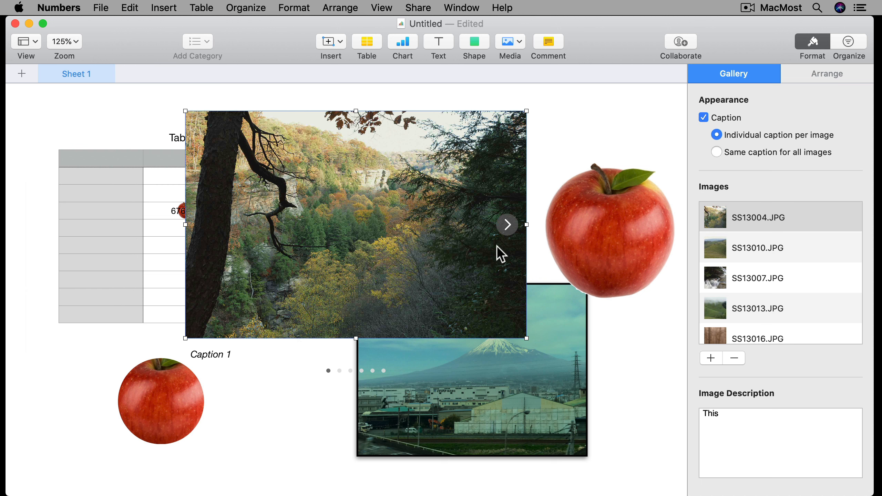
{"action": "left_click", "coordinate": [506, 230]}
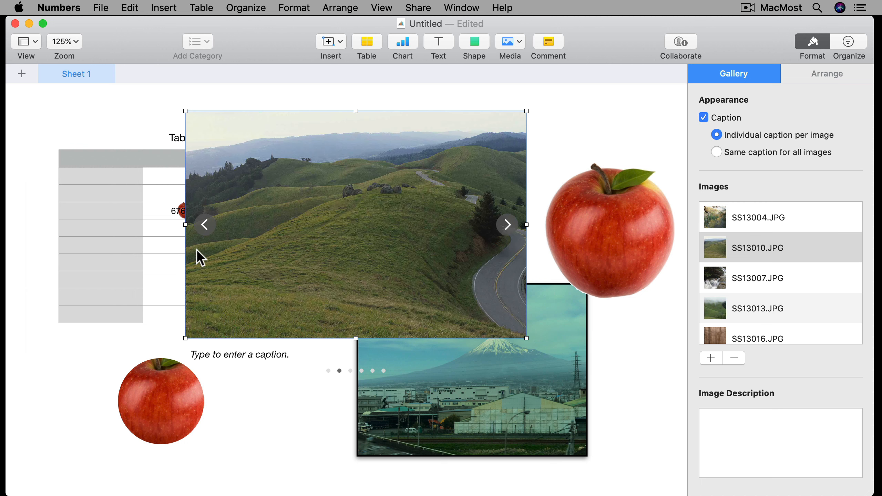
{"action": "left_click", "coordinate": [205, 226]}
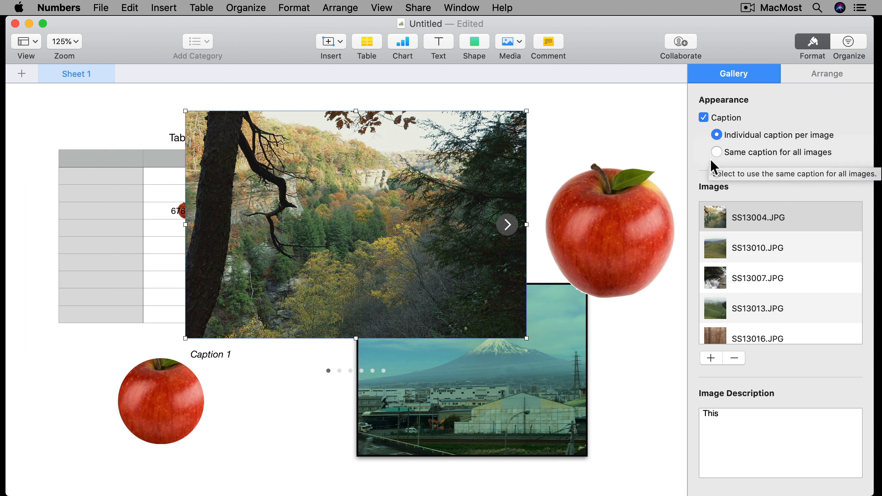
{"action": "left_click", "coordinate": [508, 226]}
{"action": "left_click", "coordinate": [508, 226]}
{"action": "left_click", "coordinate": [508, 225]}
Shrink the image gallery and move it above the landscape photo, clear of the table
{"action": "left_click_drag", "start_coordinate": [527, 338], "coordinate": [417, 257]}
{"action": "left_click_drag", "start_coordinate": [344, 227], "coordinate": [499, 211]}
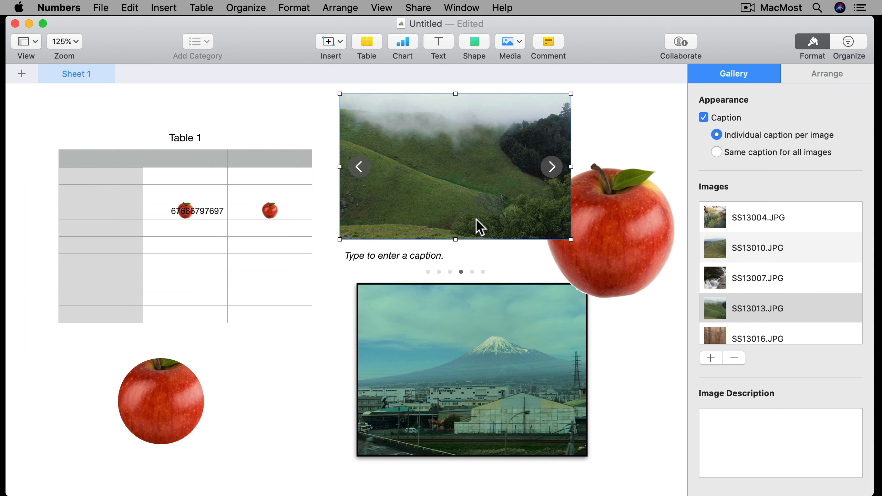